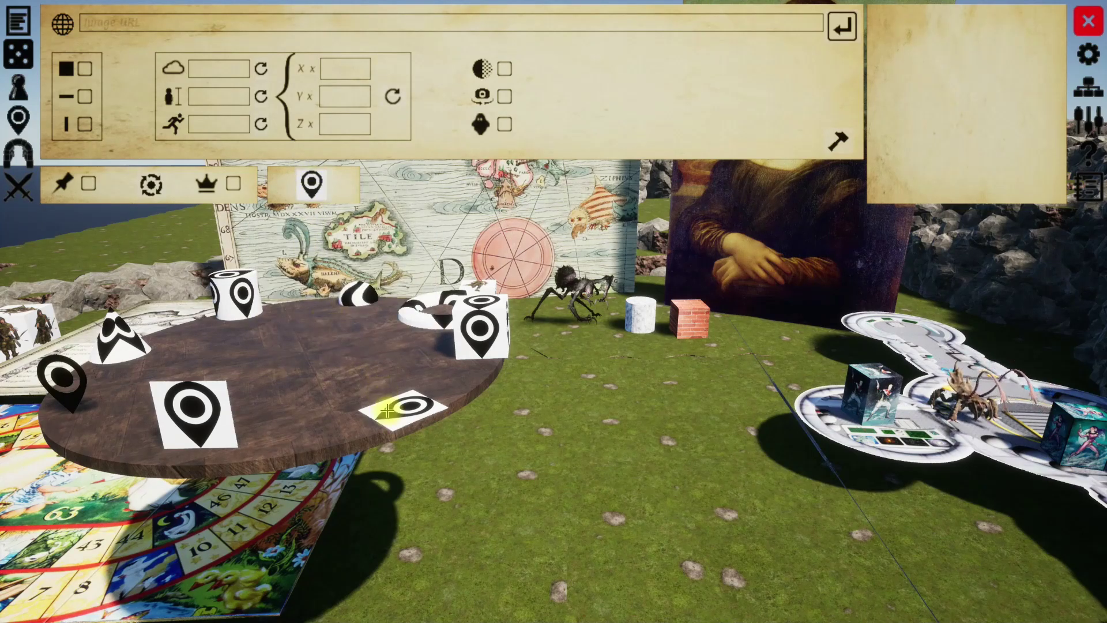
- Duplicate the flat marker tile from the wooden table onto the open grass and hide the table
{"action": "key", "text": "ctrl+c"}
{"action": "key", "text": "ctrl+v"}
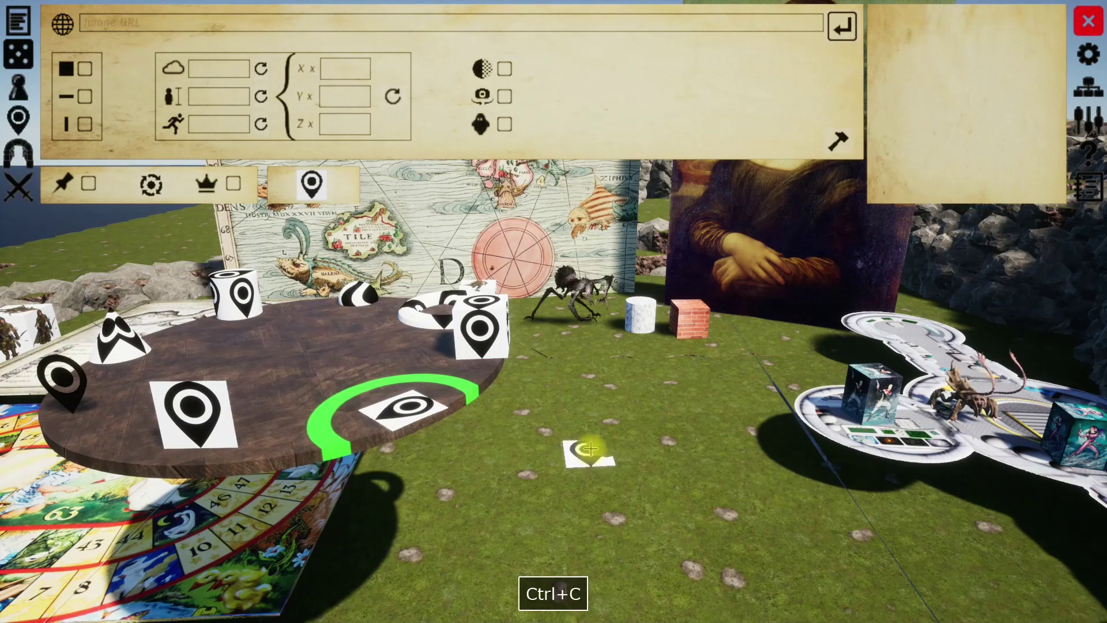
{"action": "key", "text": "Tab"}
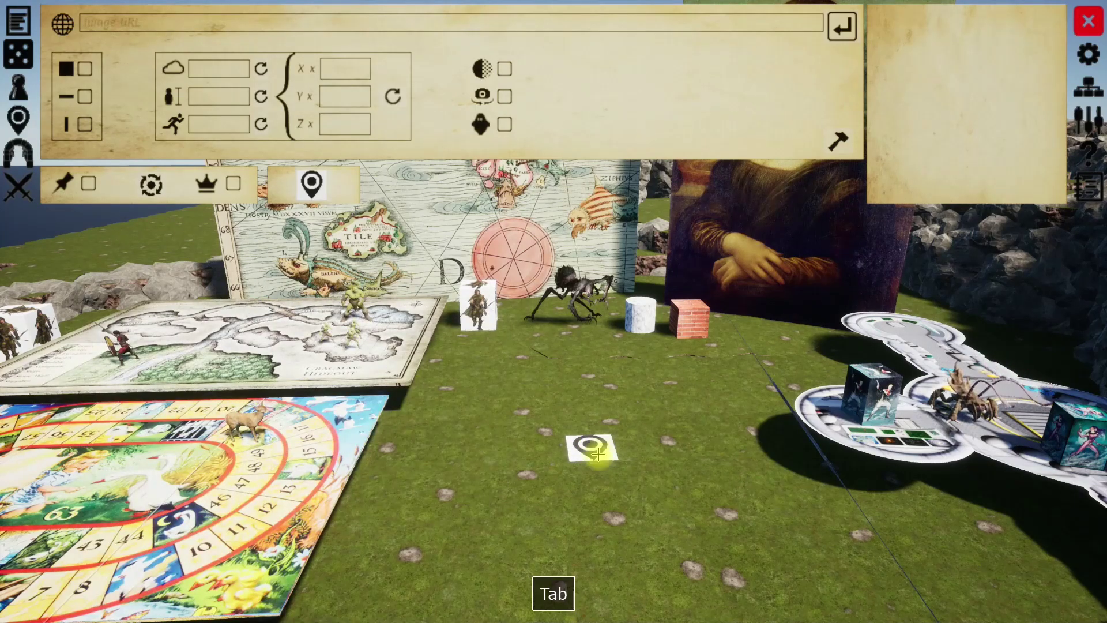
- Raise the marker tile on the grass to an elevation of 2.81 and enlarge it to a size of 12.09
{"action": "left_click", "coordinate": [600, 447]}
{"action": "key", "text": "t"}
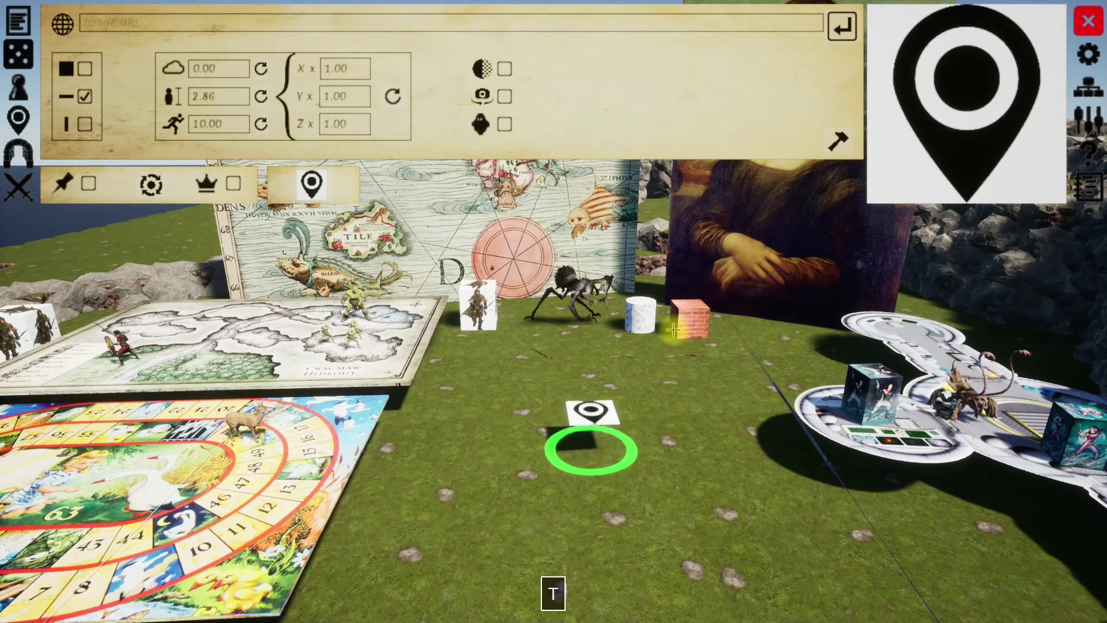
{"action": "key", "text": "y"}
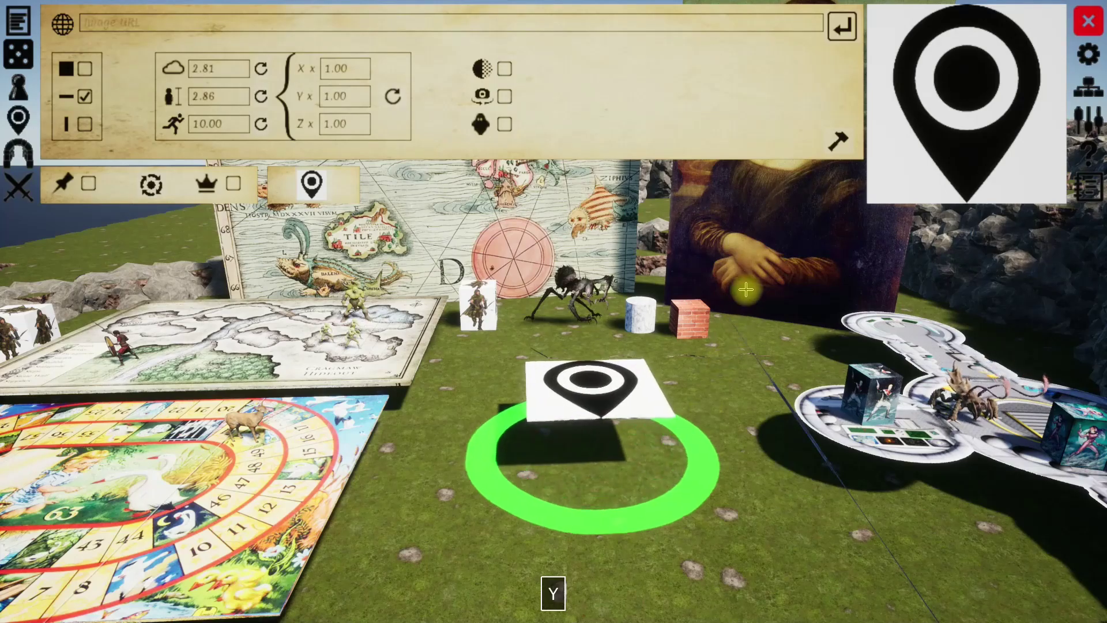
{"action": "left_click", "coordinate": [652, 499]}
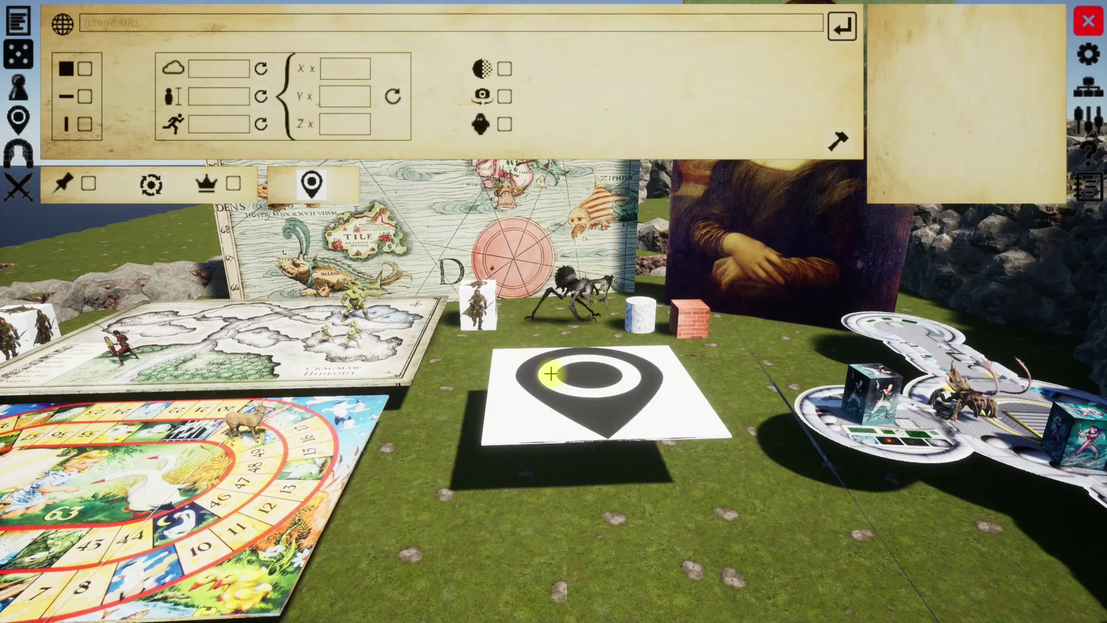
- Apply the copied i.pinimg.com city map image URL to the enlarged flat tile as its picture
{"action": "left_click", "coordinate": [589, 385]}
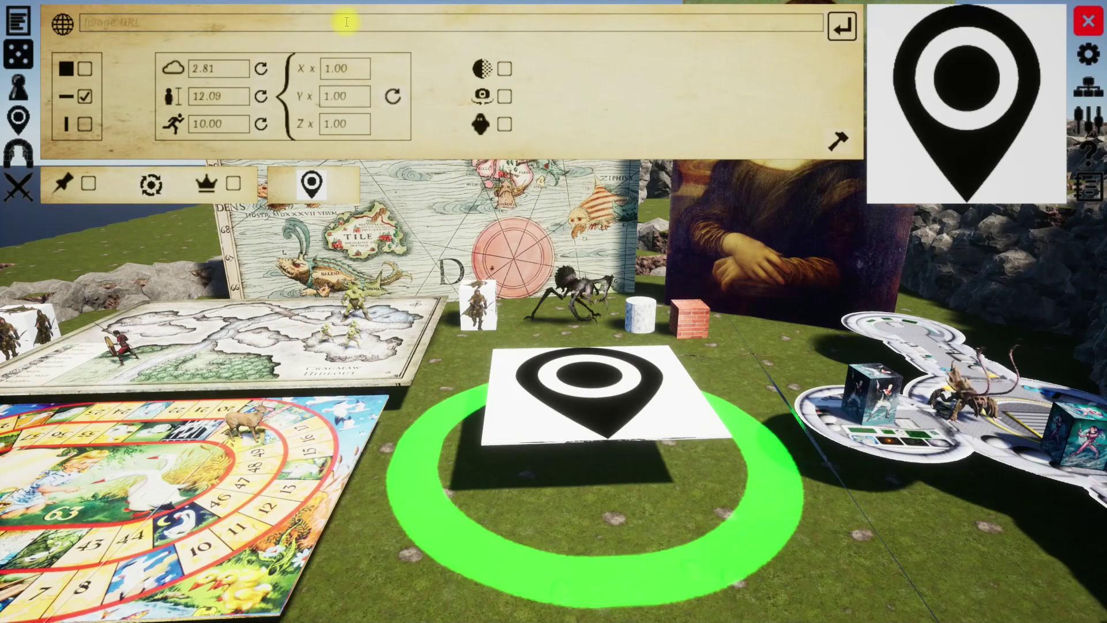
{"action": "key", "text": "ctrl+v"}
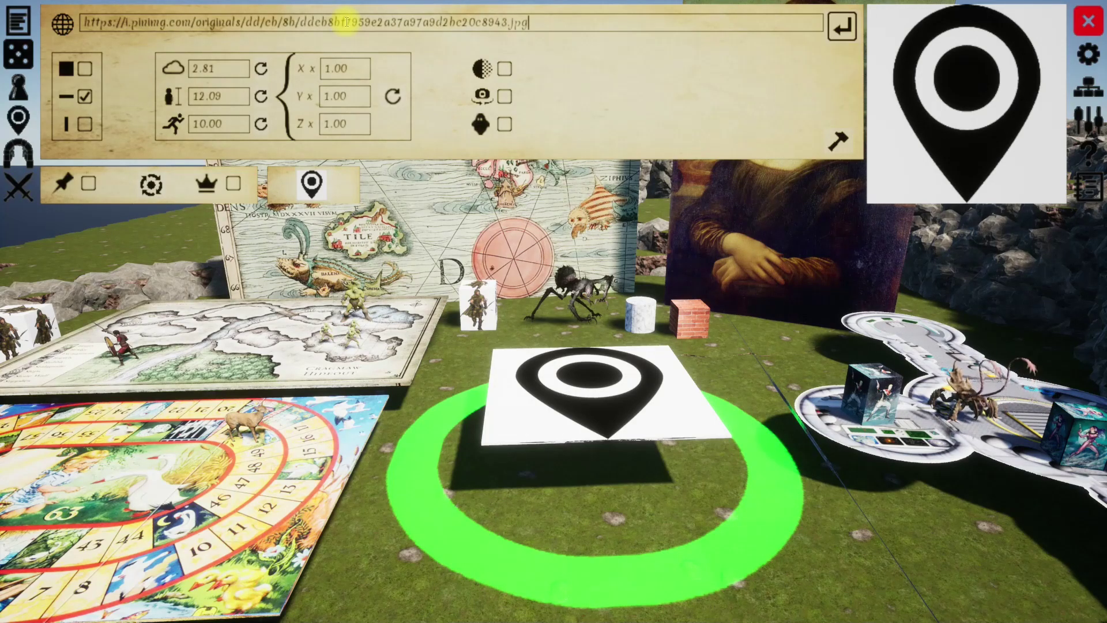
{"action": "key", "text": "Return"}
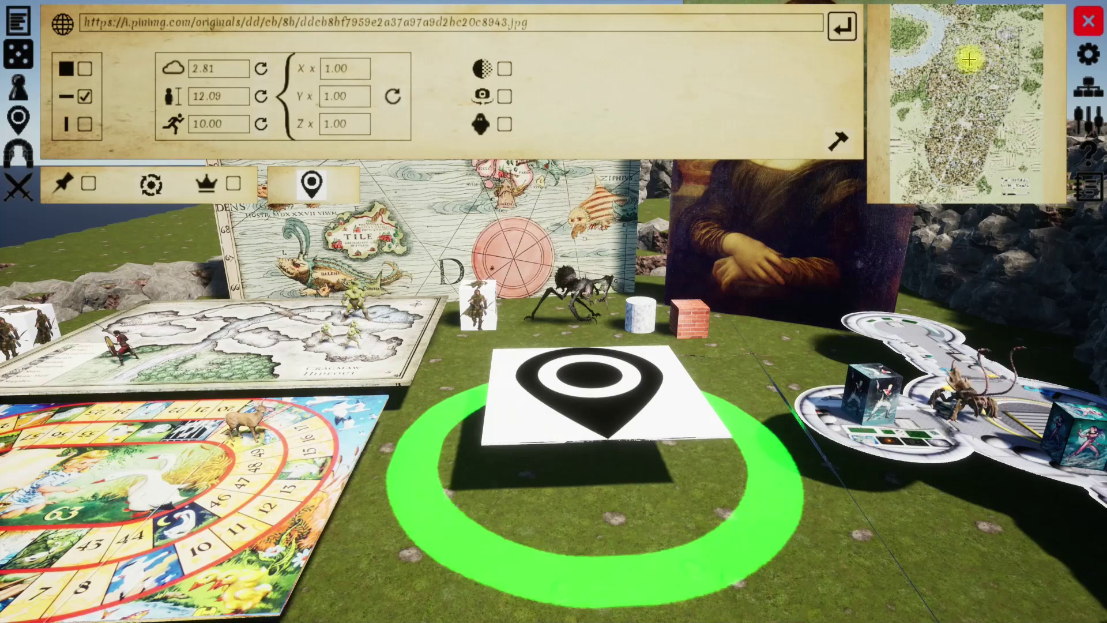
{"action": "left_click", "coordinate": [841, 29]}
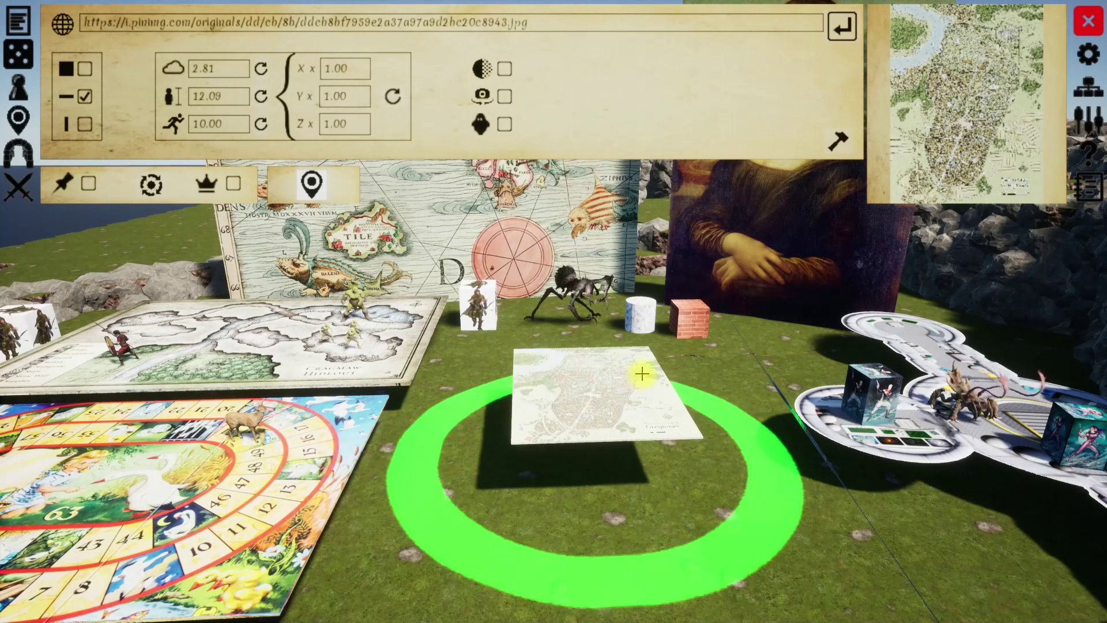
{"action": "left_click", "coordinate": [719, 372]}
- Turn transparency off and back on for the standing Gorgon monster picture
{"action": "key", "text": "z"}
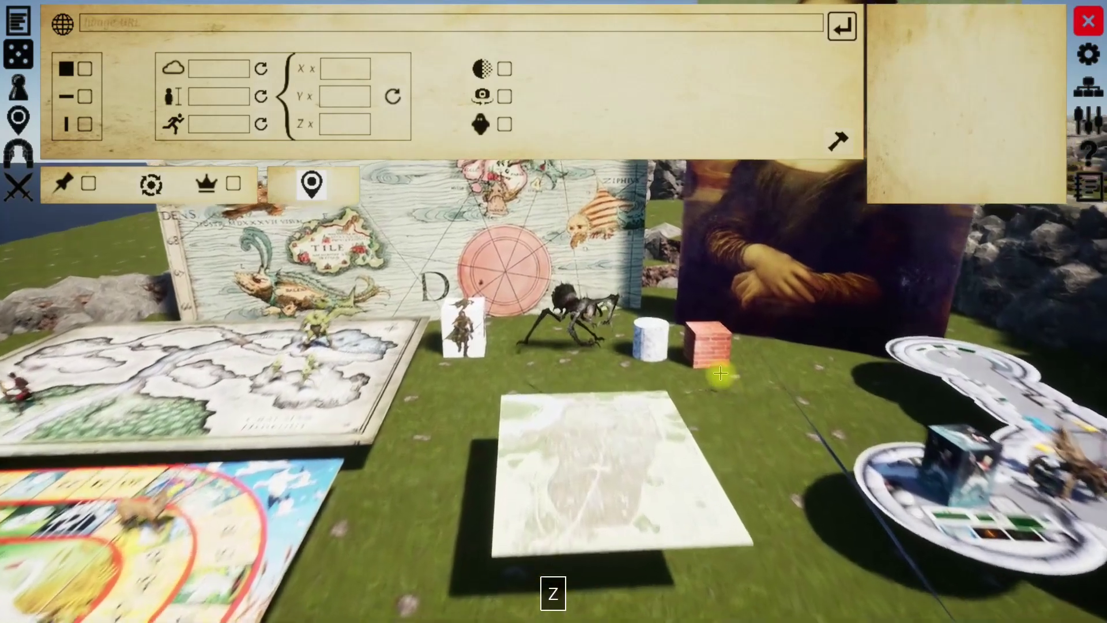
{"action": "key", "text": "a"}
{"action": "key", "text": "z"}
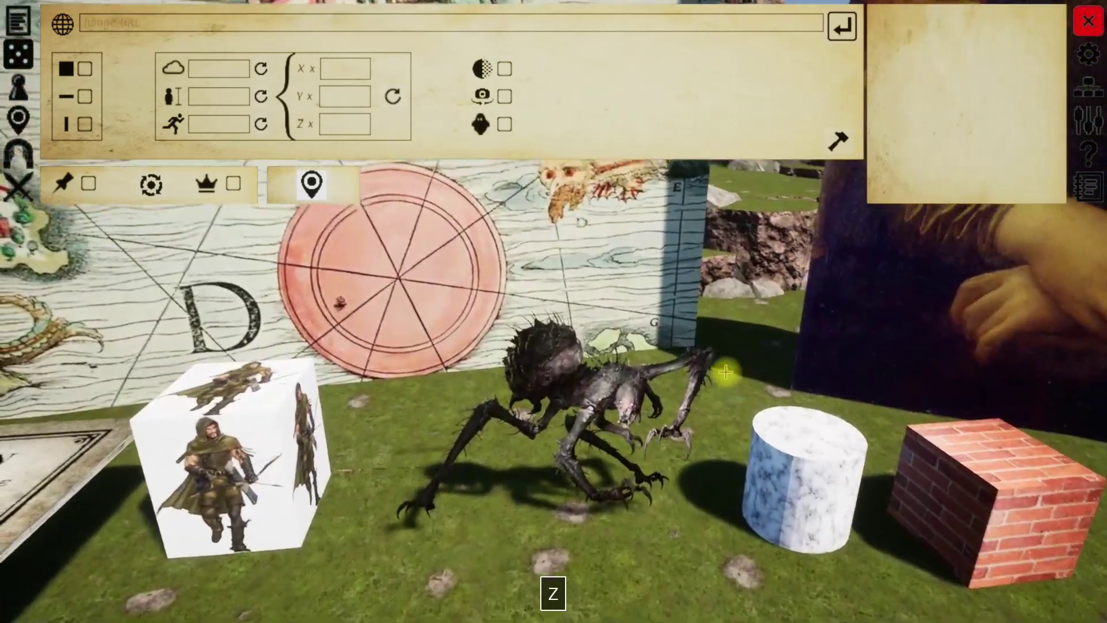
{"action": "key", "text": "a"}
{"action": "key", "text": "e"}
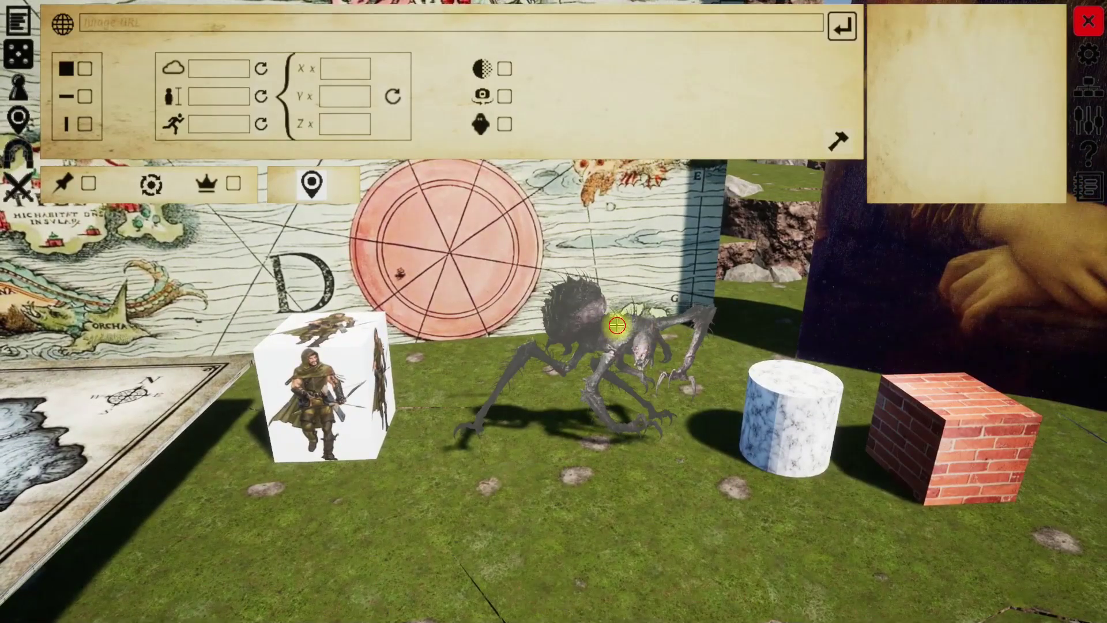
{"action": "left_click", "coordinate": [562, 274]}
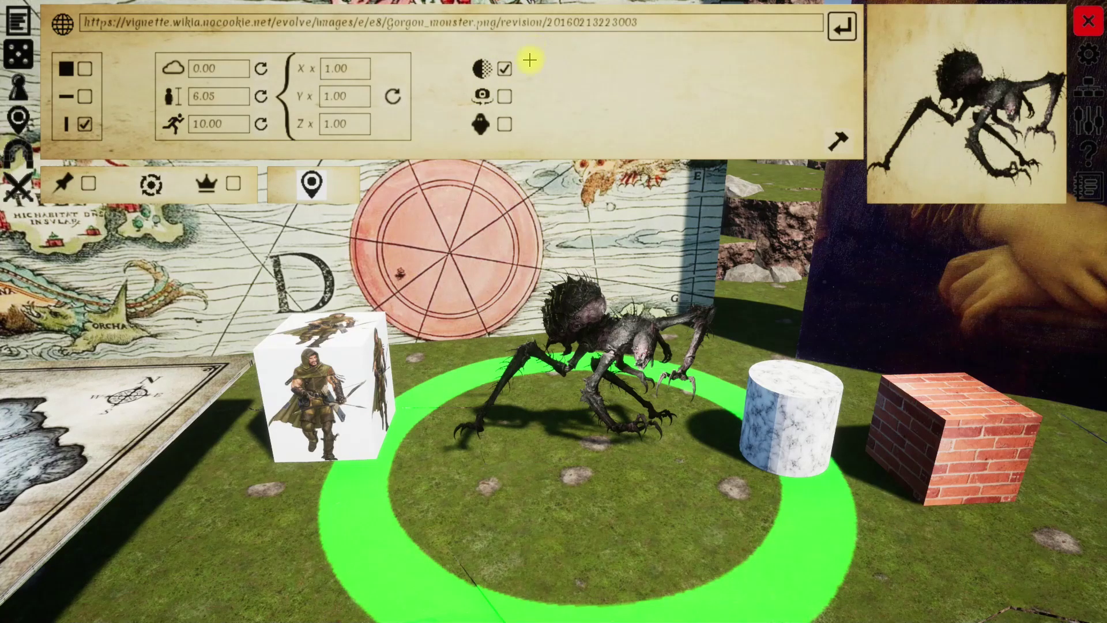
{"action": "left_click", "coordinate": [505, 68]}
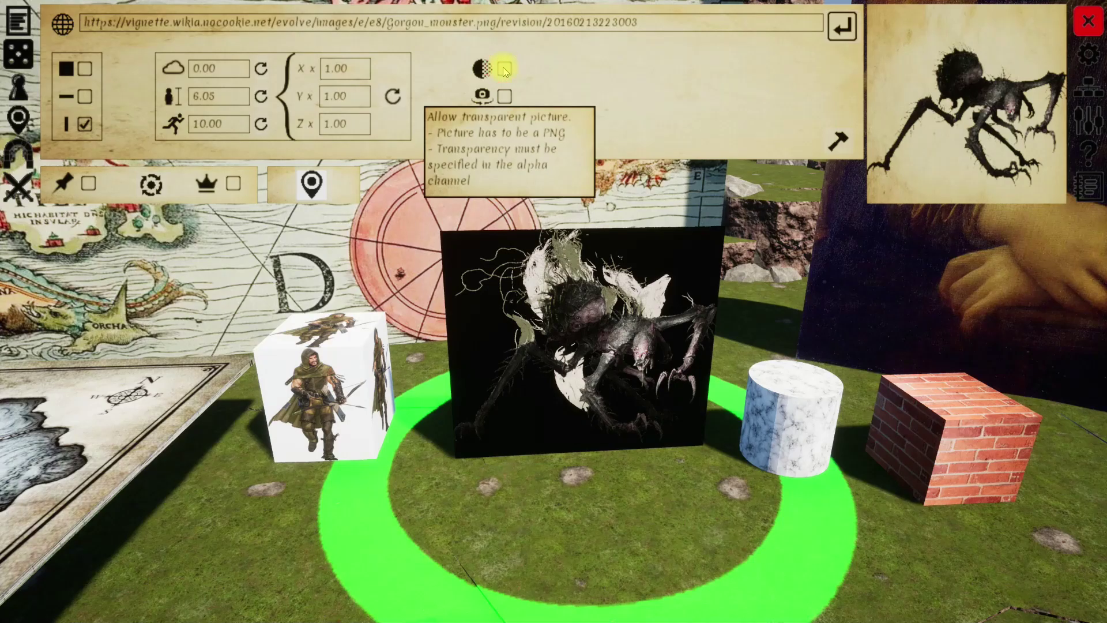
{"action": "left_click", "coordinate": [505, 69]}
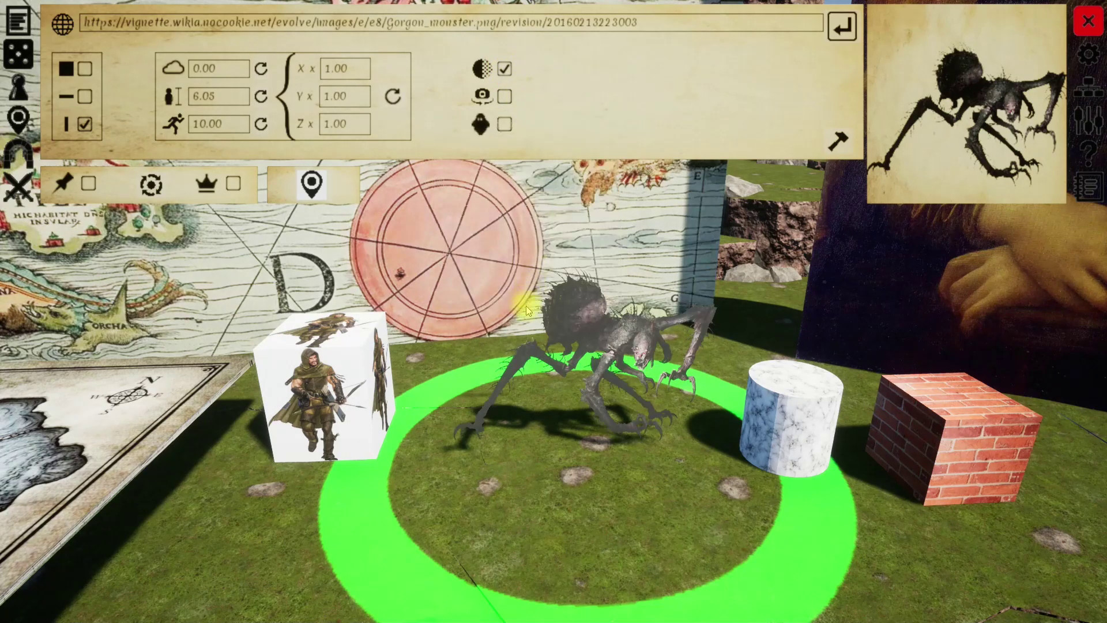
{"action": "left_click", "coordinate": [610, 489]}
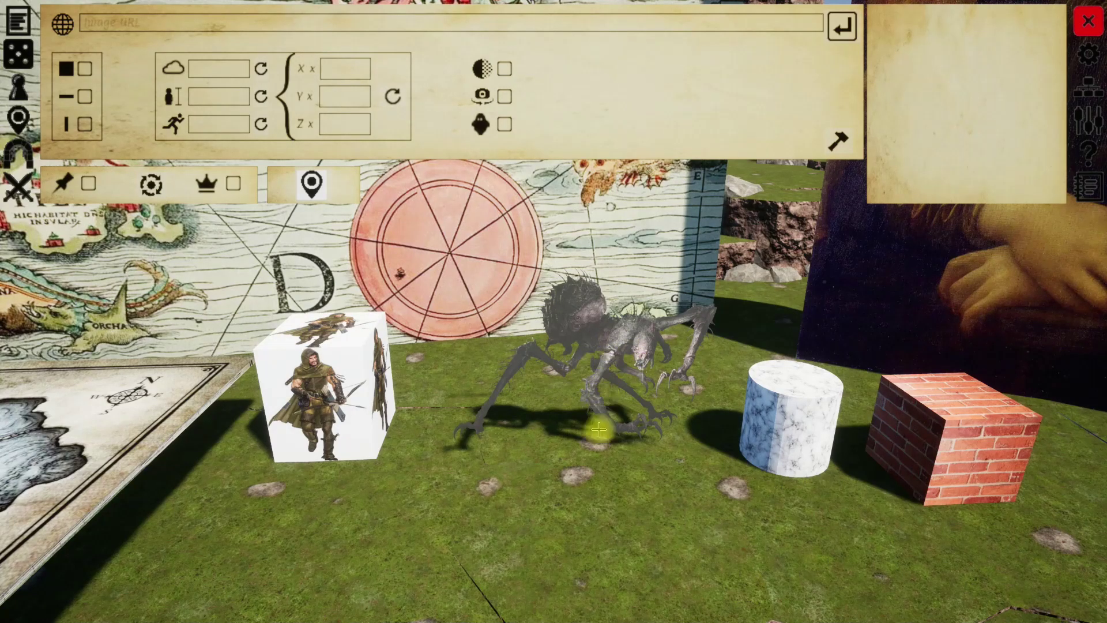
- Try the camera-facing option on the Gorgon monster picture from several angles, and switch it off again
{"action": "key", "text": "q"}
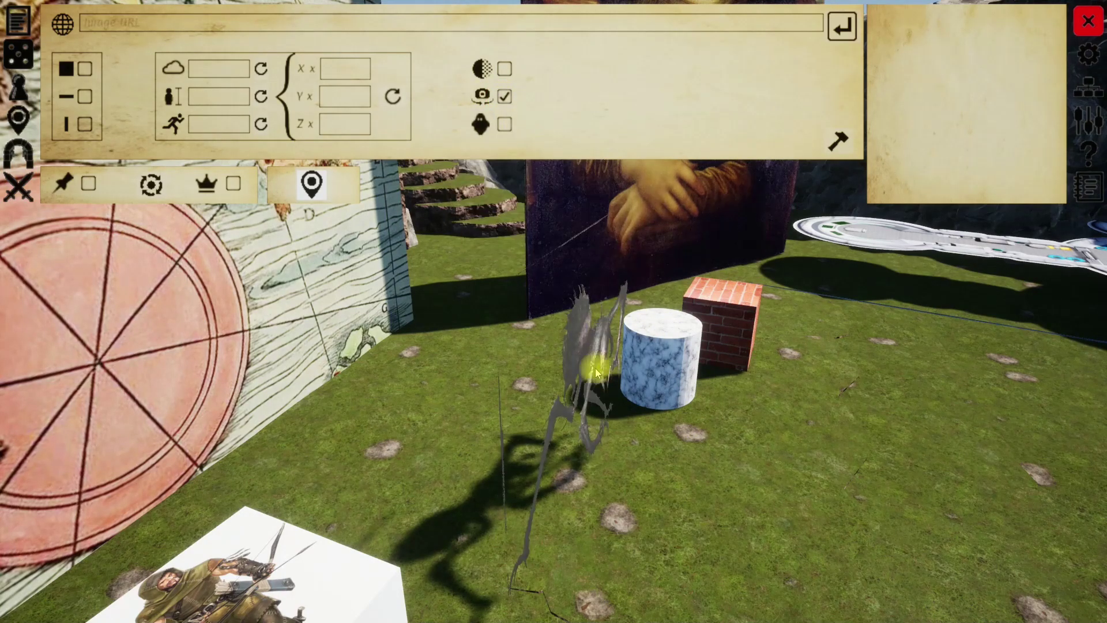
{"action": "left_click", "coordinate": [578, 388]}
{"action": "left_click", "coordinate": [504, 96]}
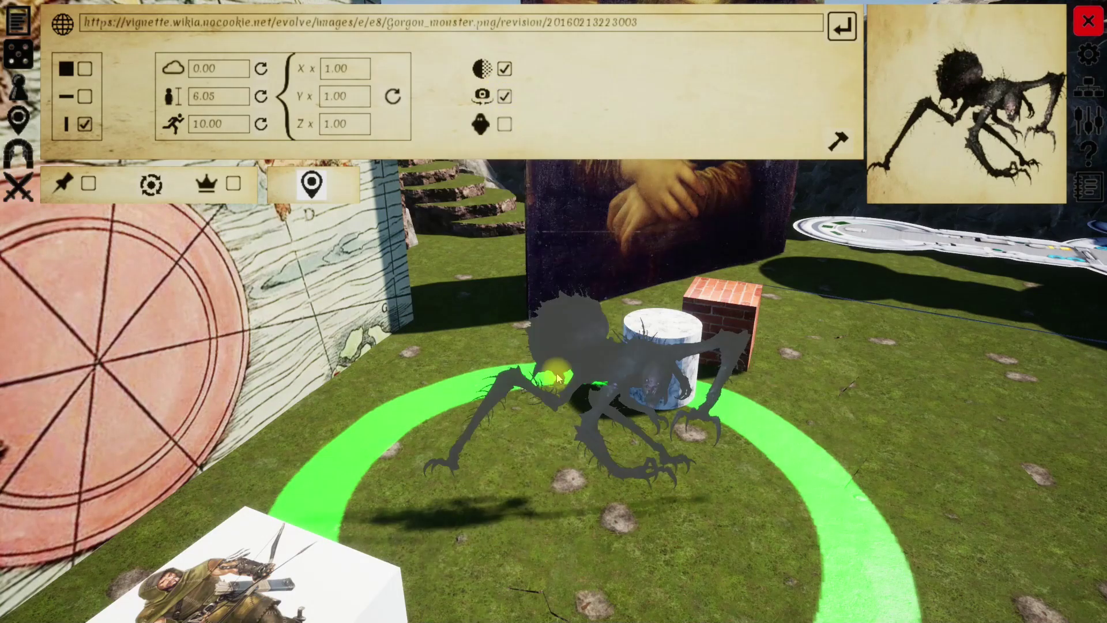
{"action": "key", "text": "s"}
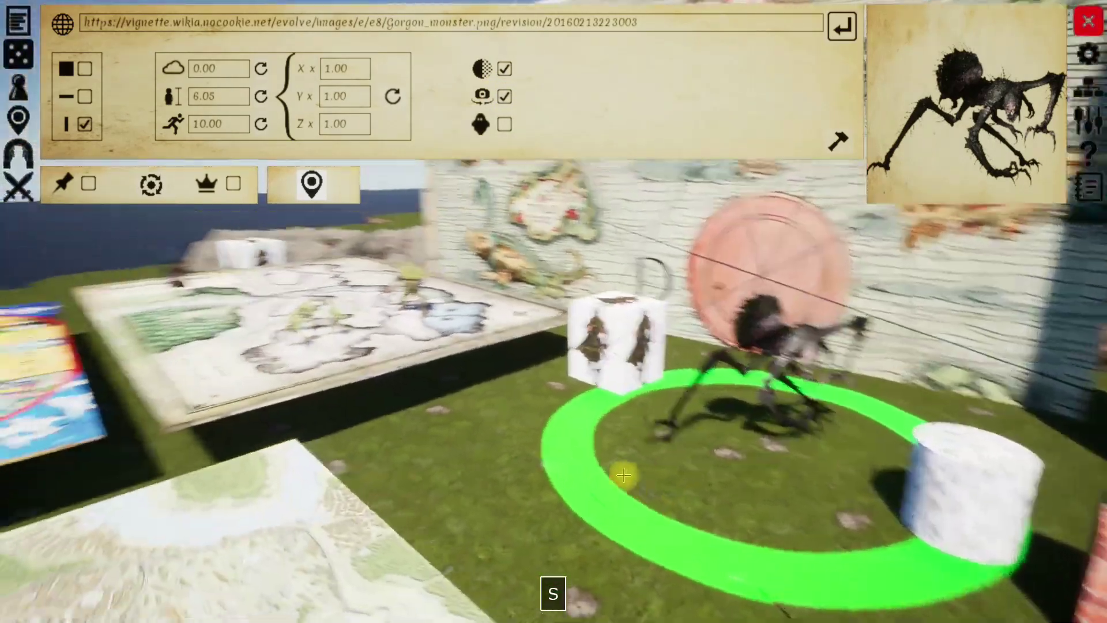
{"action": "key", "text": "q"}
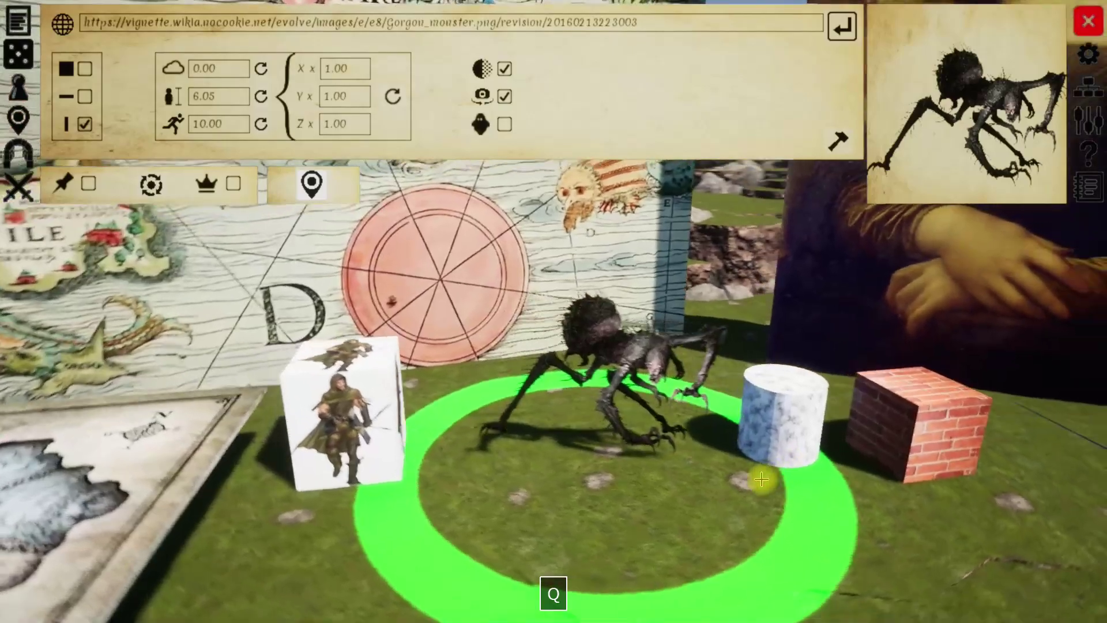
{"action": "key", "text": "d"}
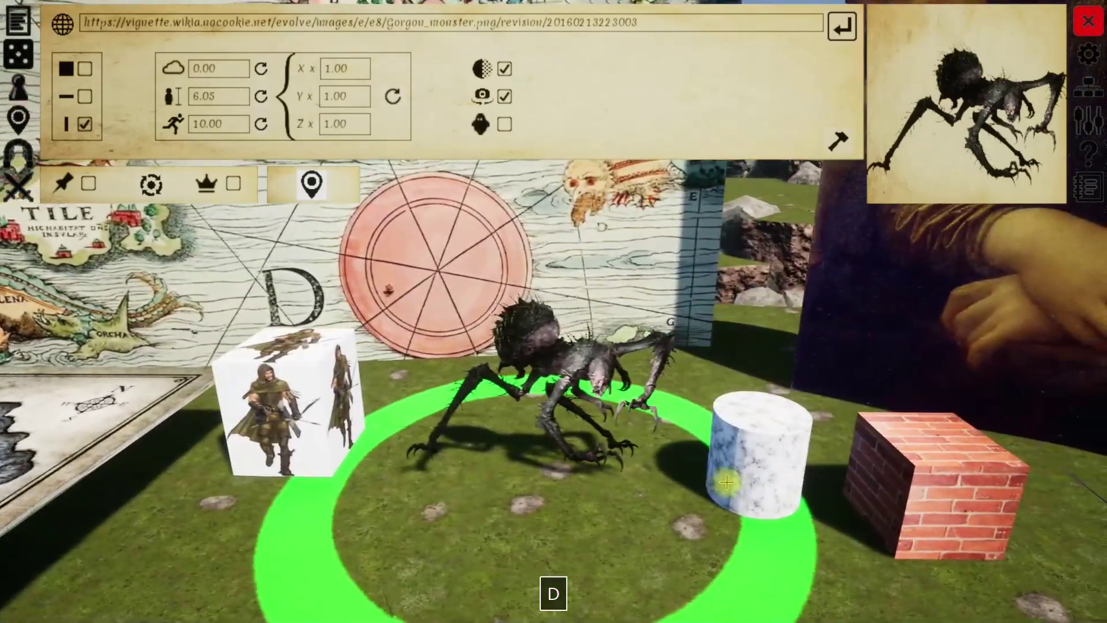
{"action": "left_click", "coordinate": [504, 96]}
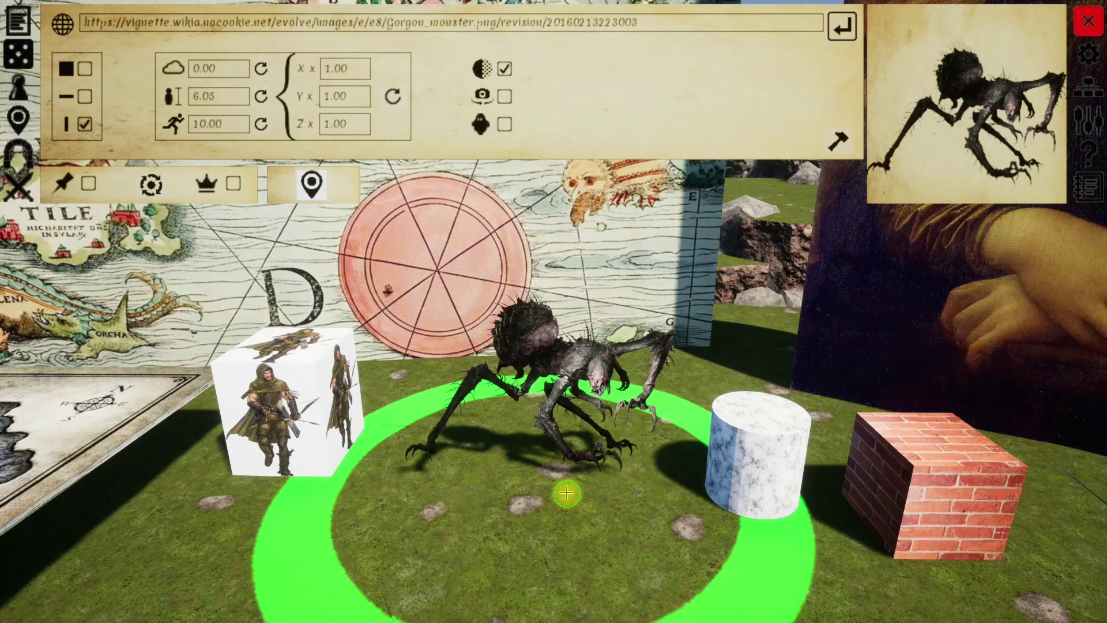
- Deselect the monster and examine the upright sea map and Mona Lisa picture boards
{"action": "key", "text": "e"}
{"action": "key", "text": "s"}
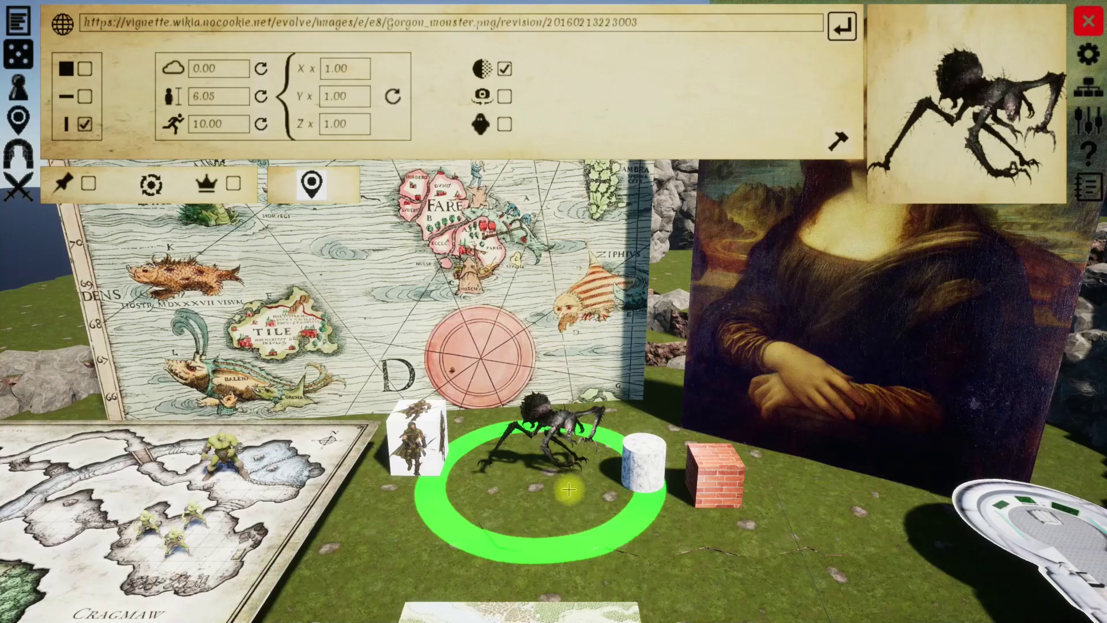
{"action": "key", "text": "s"}
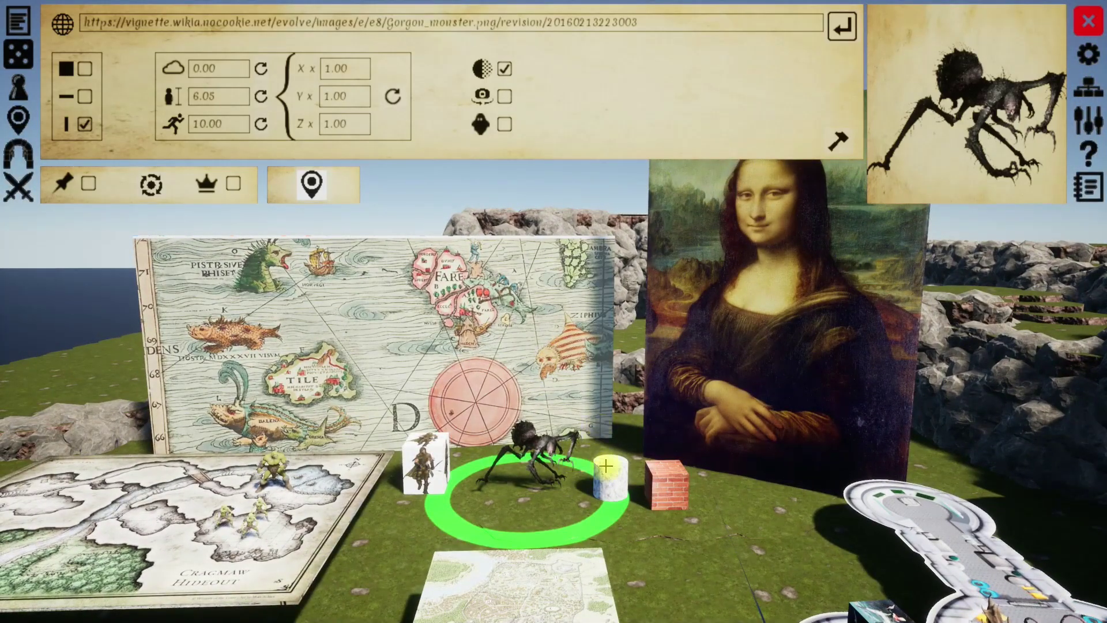
{"action": "left_click", "coordinate": [724, 548]}
{"action": "key", "text": "d"}
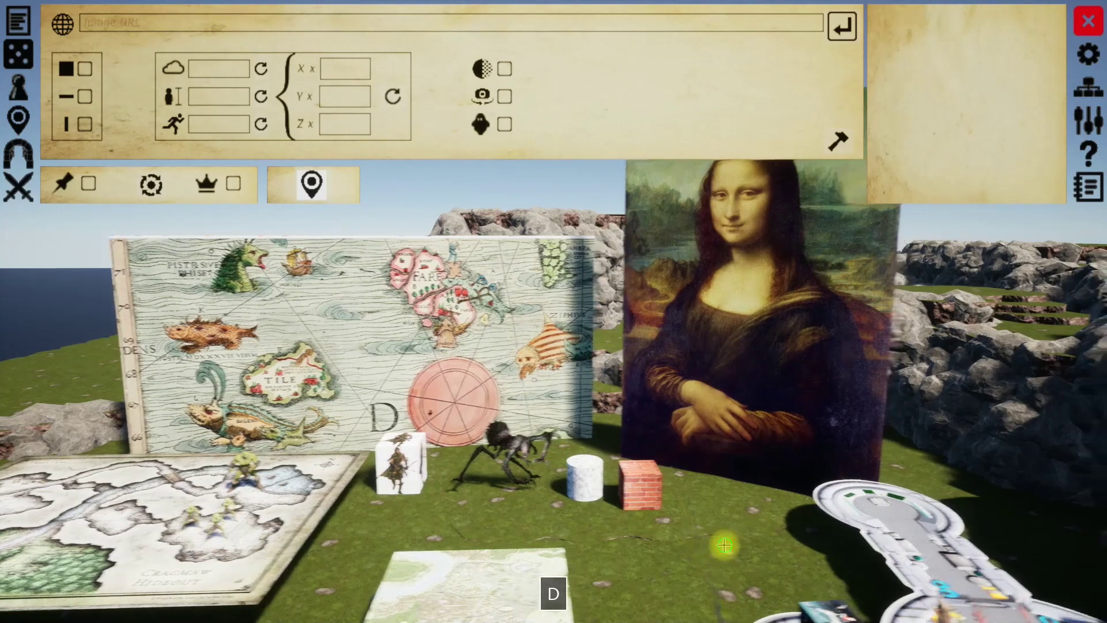
{"action": "key", "text": "s"}
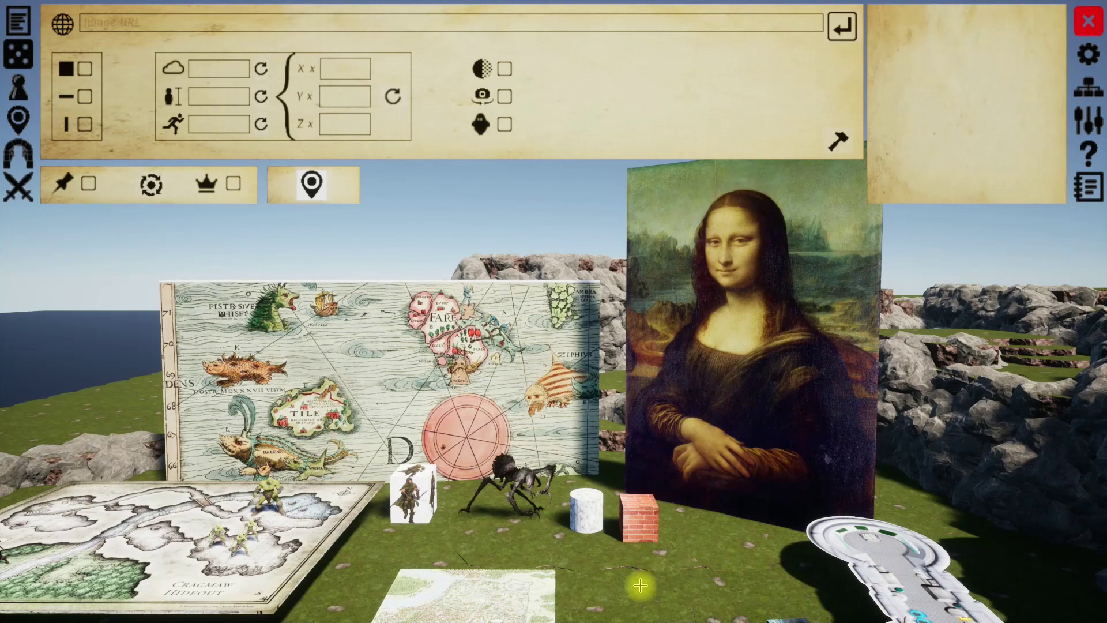
- Inspect the image and shape settings of the marble cylinder and the brick cube
{"action": "mouse_move", "coordinate": [584, 558]}
{"action": "left_mouse_down"}
{"action": "mouse_move", "coordinate": [627, 563]}
{"action": "mouse_move", "coordinate": [603, 569]}
{"action": "left_mouse_up"}
{"action": "key", "text": "a"}
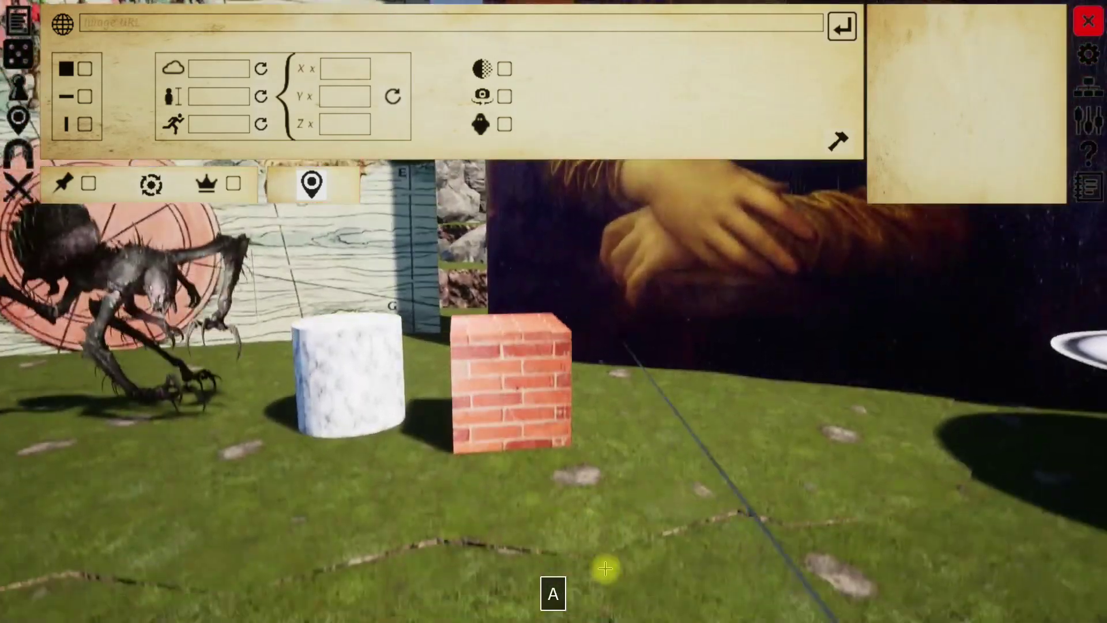
{"action": "key", "text": "q"}
{"action": "left_click", "coordinate": [417, 362]}
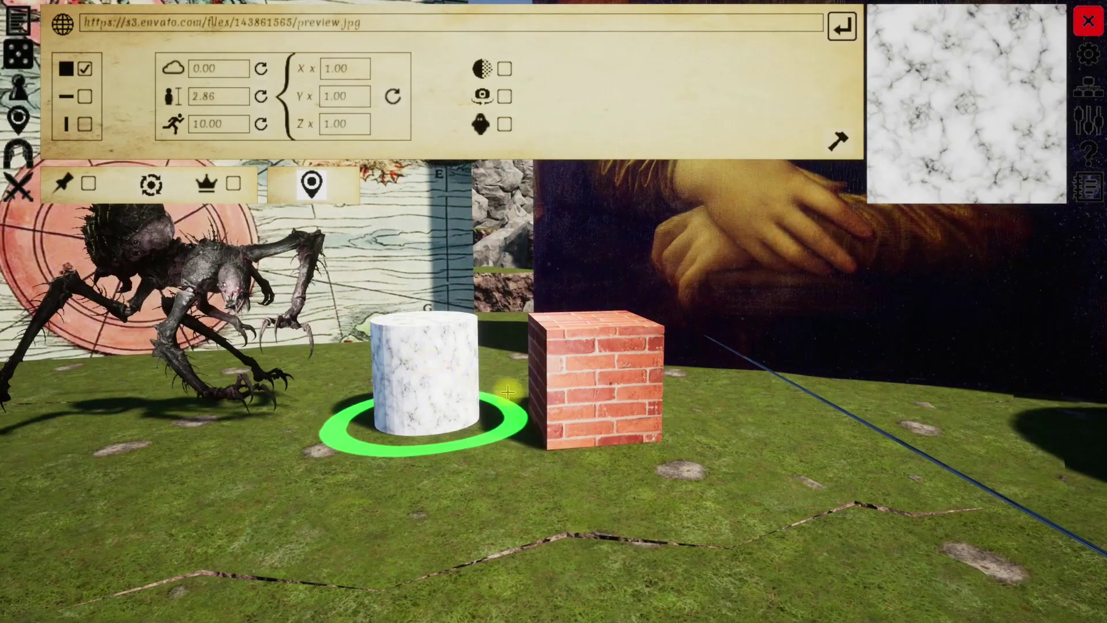
{"action": "left_click", "coordinate": [605, 388]}
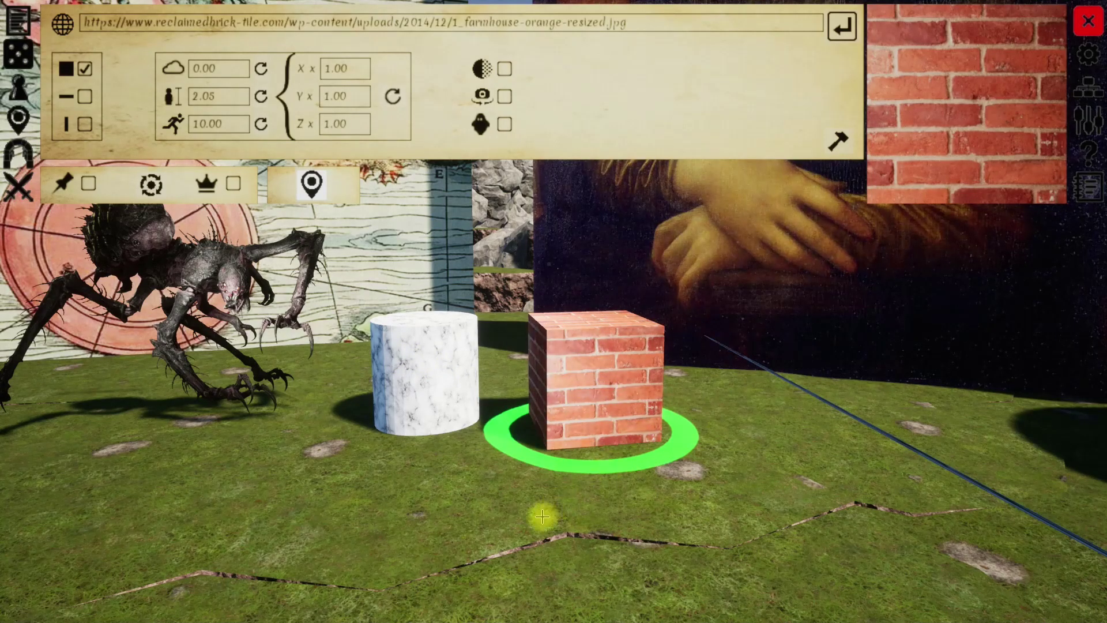
{"action": "left_click", "coordinate": [546, 516]}
- Inspect the image settings of the two character cubes on the space station board and check the creature between them
{"action": "left_click_drag", "start_coordinate": [546, 517], "coordinate": [625, 534]}
{"action": "key", "text": "e"}
{"action": "key", "text": "s"}
{"action": "key", "text": "d"}
{"action": "key", "text": "a"}
{"action": "key", "text": "z"}
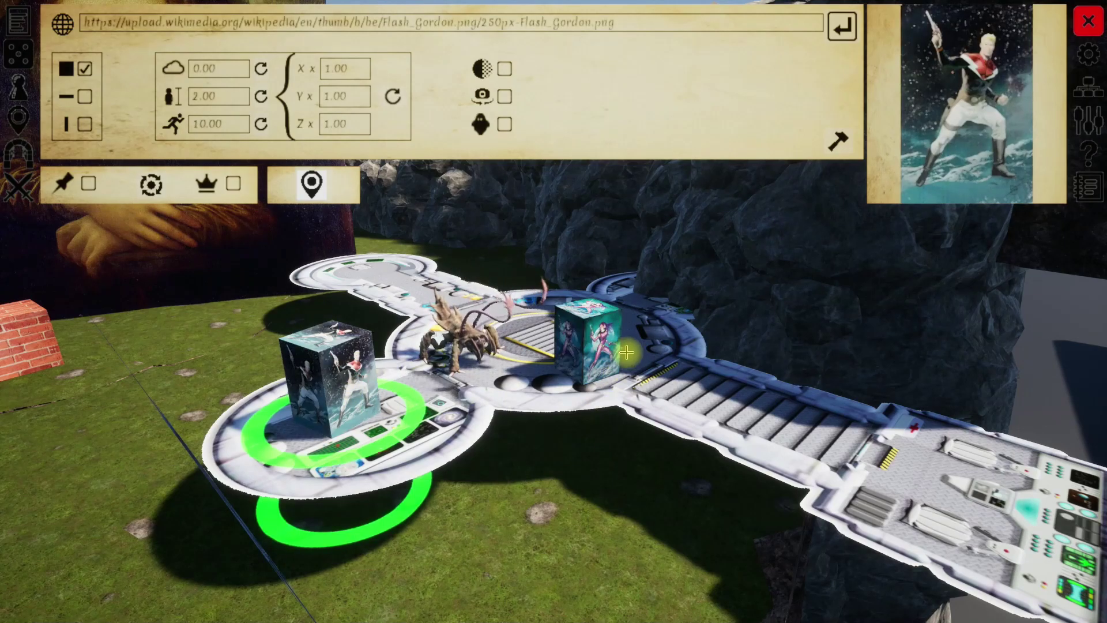
{"action": "mouse_move", "coordinate": [608, 361]}
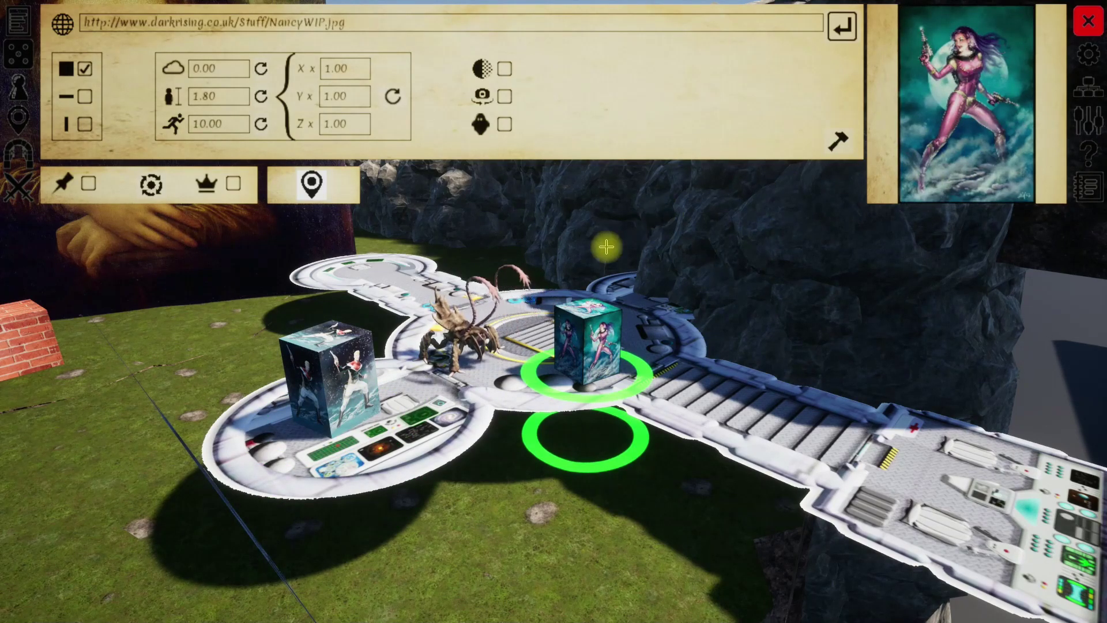
{"action": "left_click", "coordinate": [472, 337]}
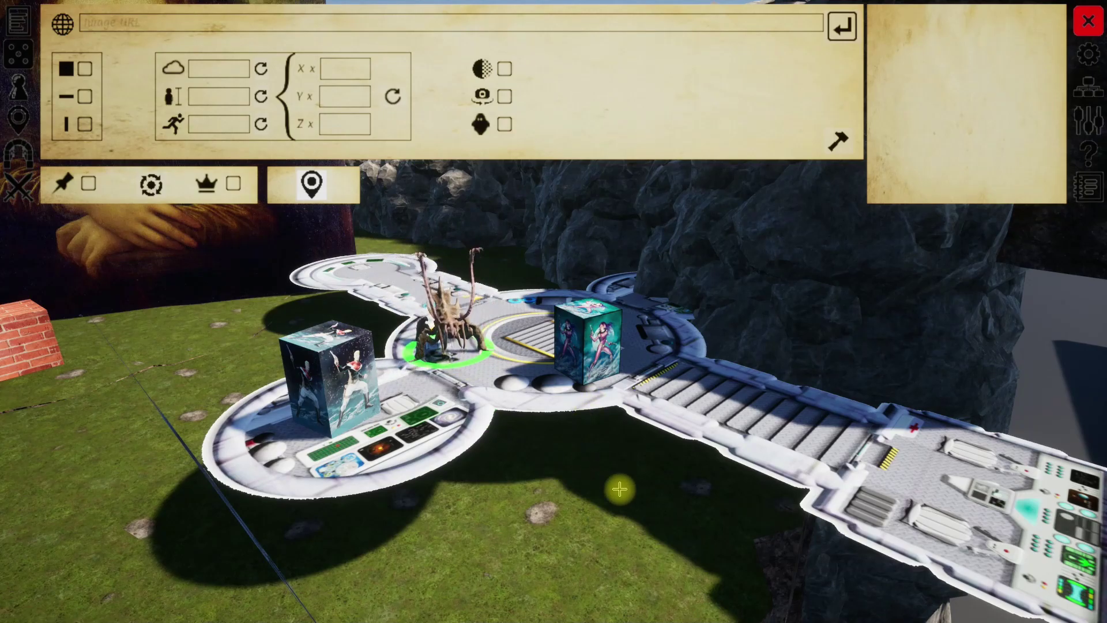
- View the Cragmaw Hideout board with its miniatures and the large city map up close
{"action": "left_click_drag", "start_coordinate": [646, 492], "coordinate": [563, 482]}
{"action": "key", "text": "q"}
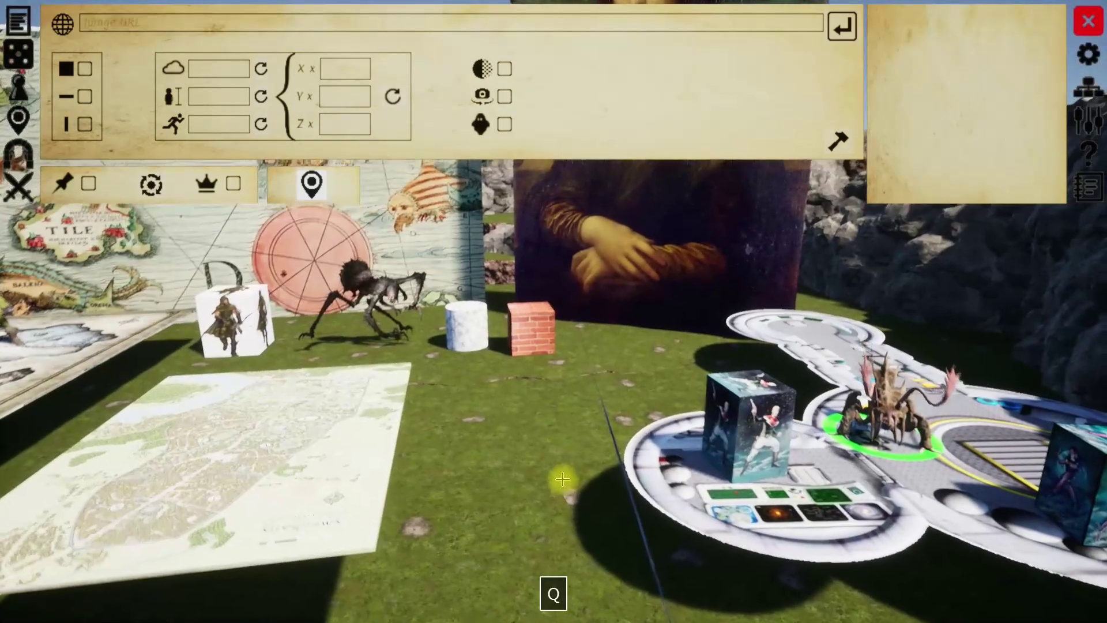
{"action": "key", "text": "e"}
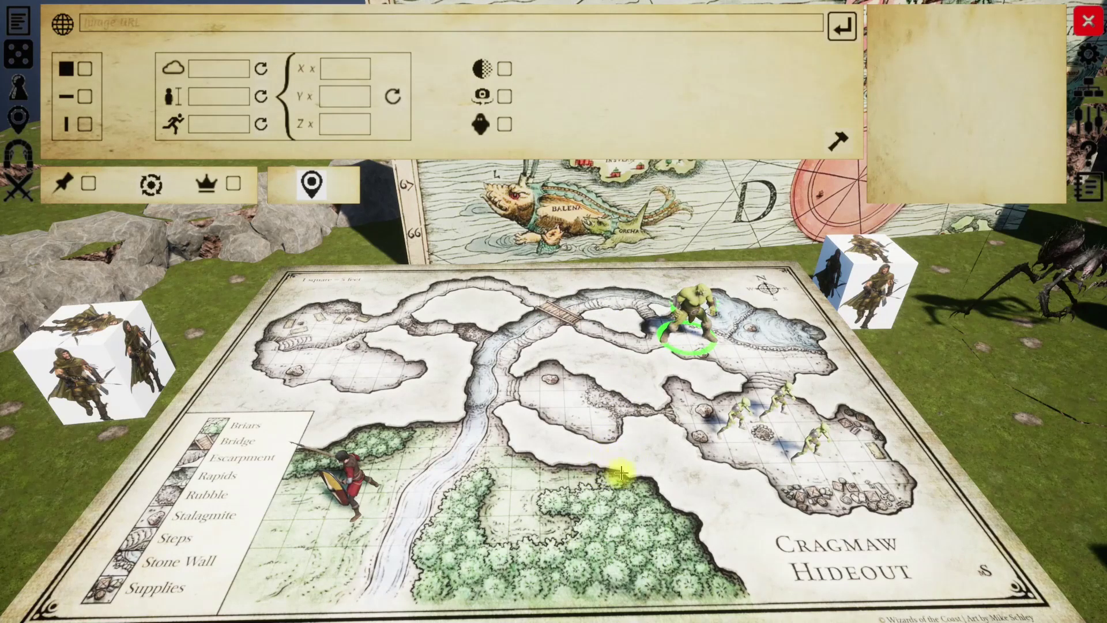
{"action": "key", "text": "e"}
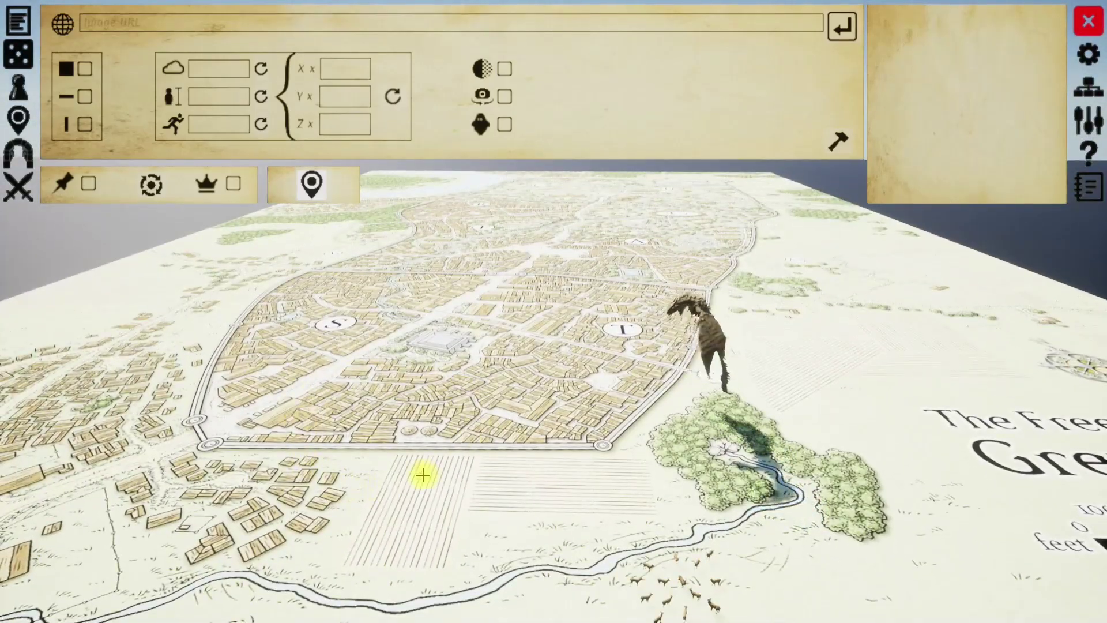
- Move the deer miniature along the inner track of the goose board game in two moves, ending on square 57
{"action": "left_click_drag", "start_coordinate": [423, 475], "coordinate": [733, 518]}
{"action": "key", "text": "a"}
{"action": "key", "text": "s"}
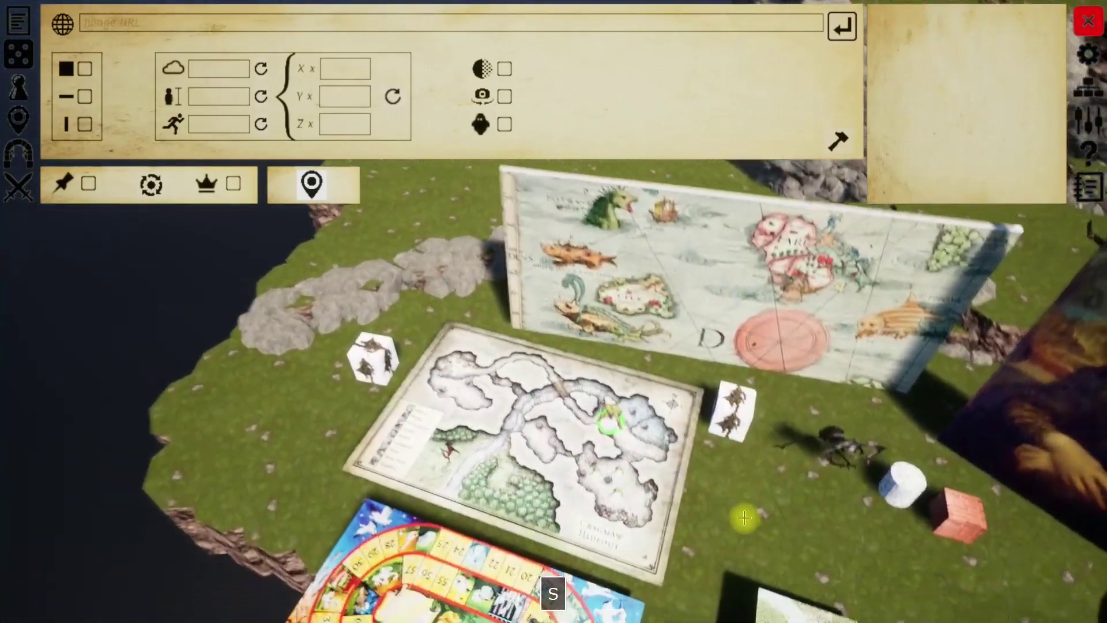
{"action": "key", "text": "q"}
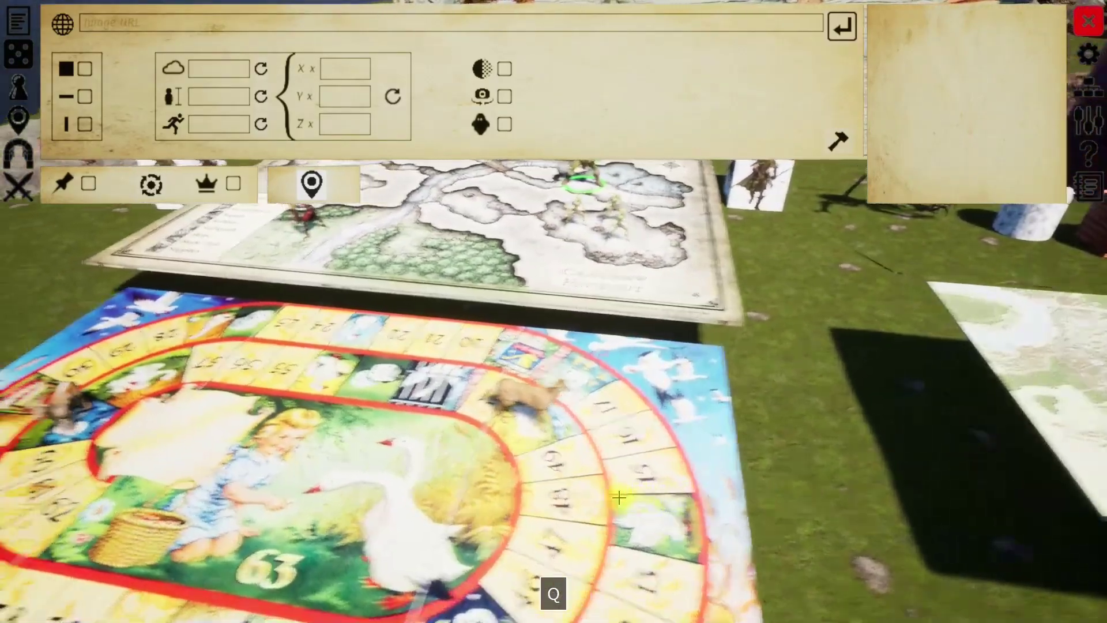
{"action": "key", "text": "s"}
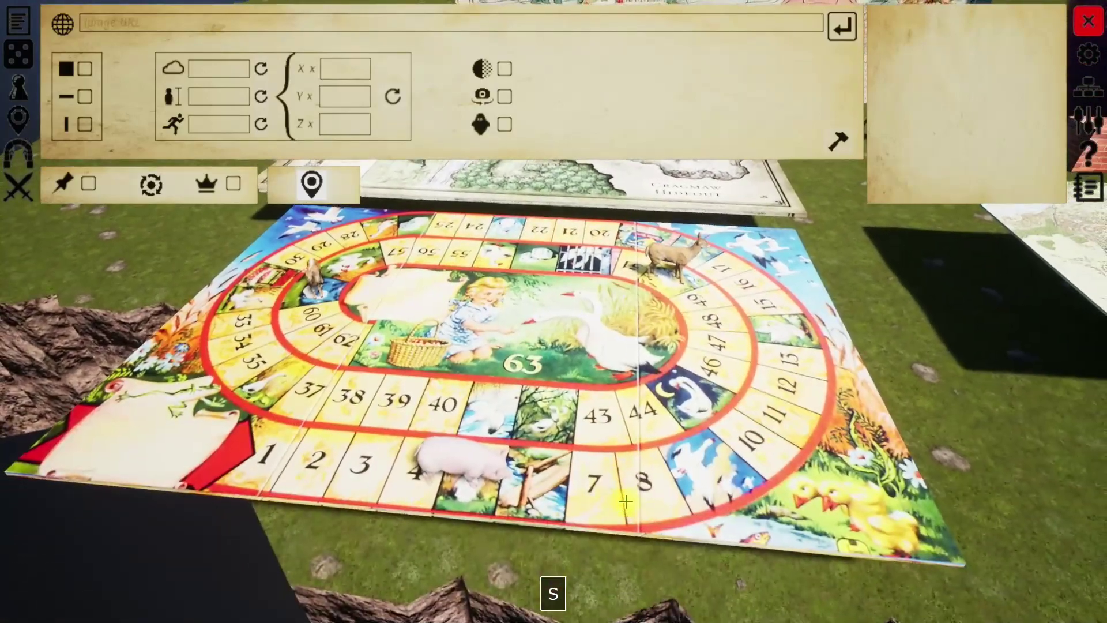
{"action": "key", "text": "q"}
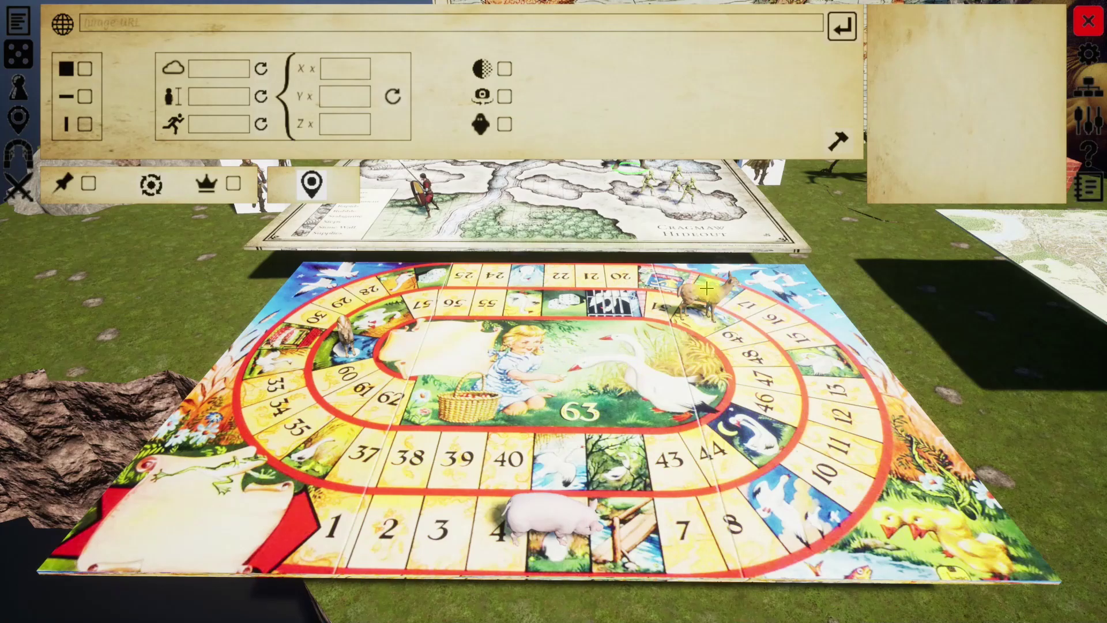
{"action": "right_click", "coordinate": [569, 303]}
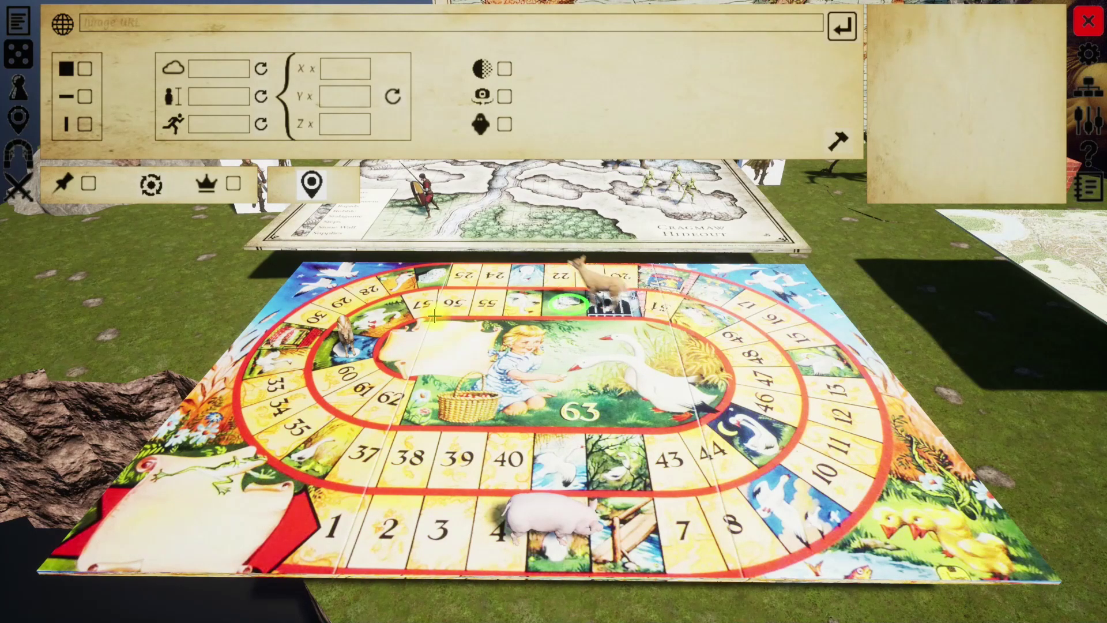
{"action": "right_click", "coordinate": [422, 302]}
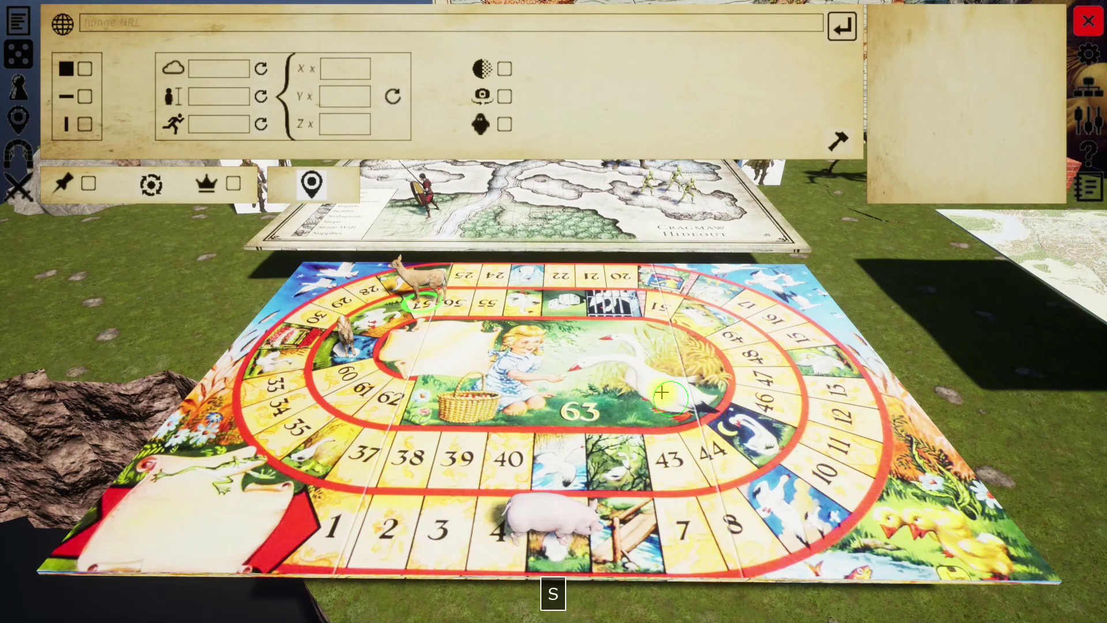
- View the whole arrangement of custom boards, picture panels and props on the grassy terrain
{"action": "key", "text": "s"}
{"action": "key", "text": "z"}
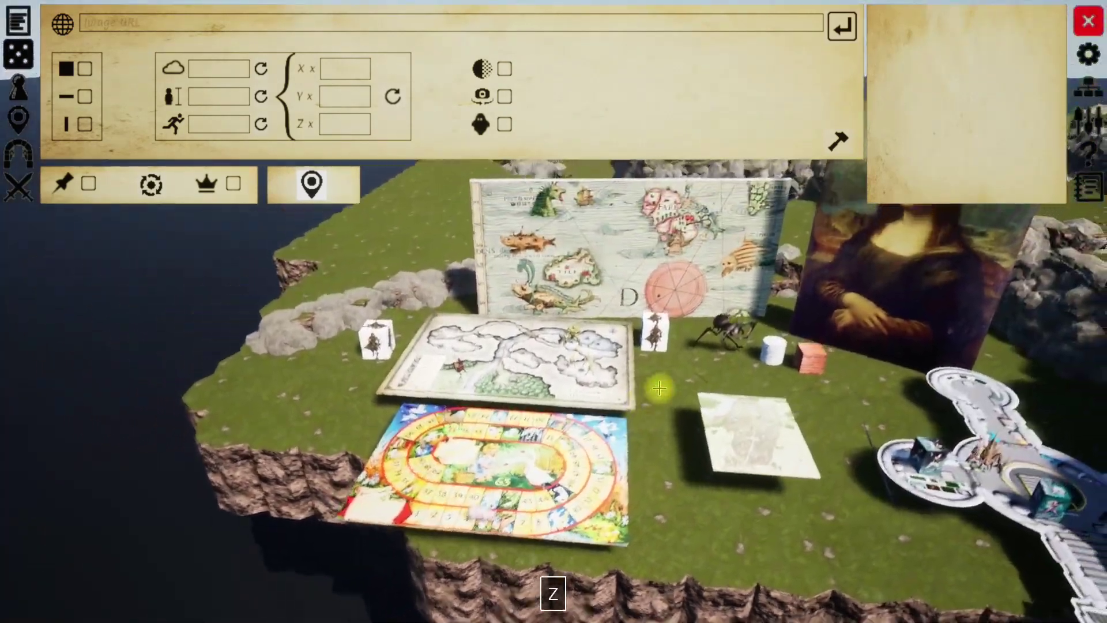
{"action": "key", "text": "s"}
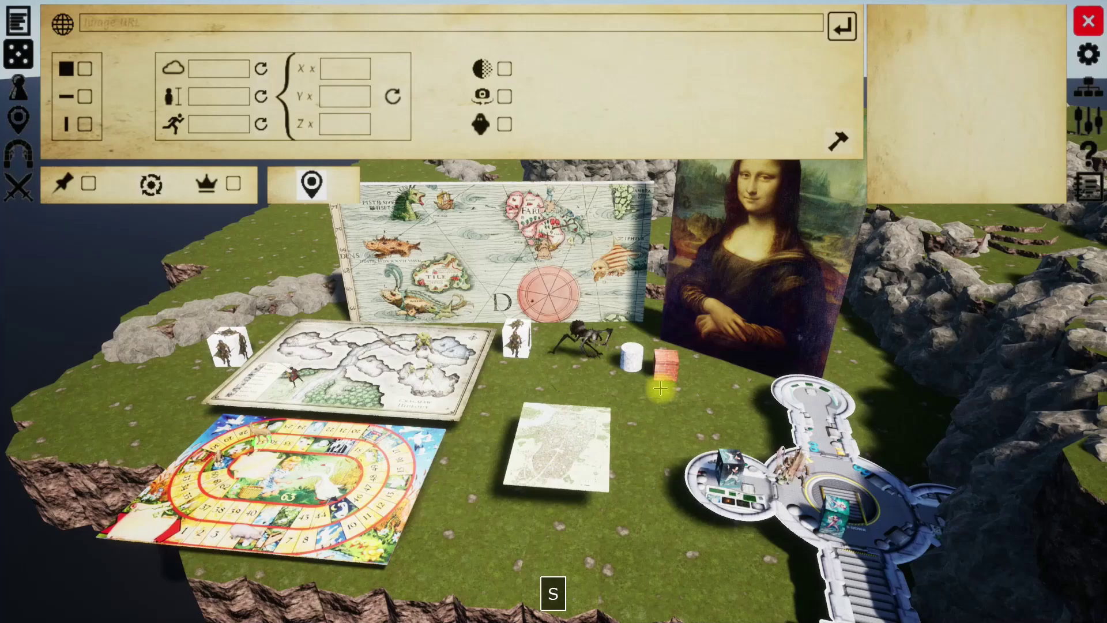